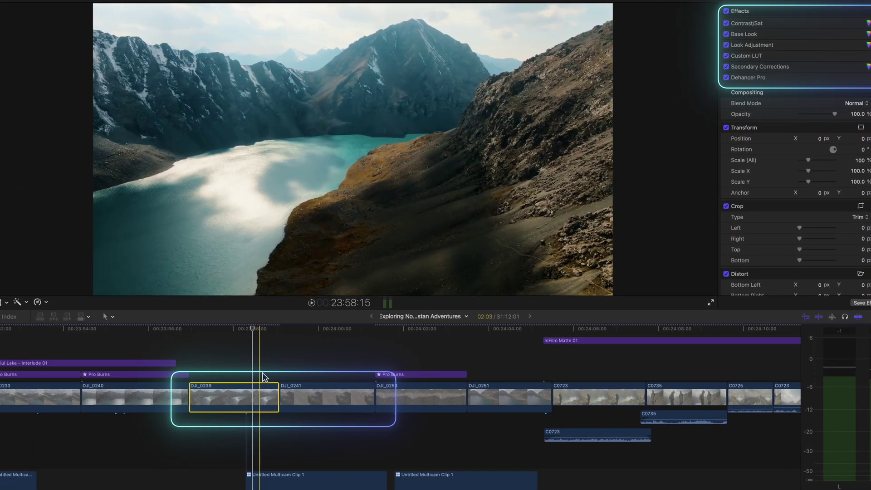
Copy clip DJI_0239 and bring up Paste Attributes for target clip DJI_0241.
key("super+c")
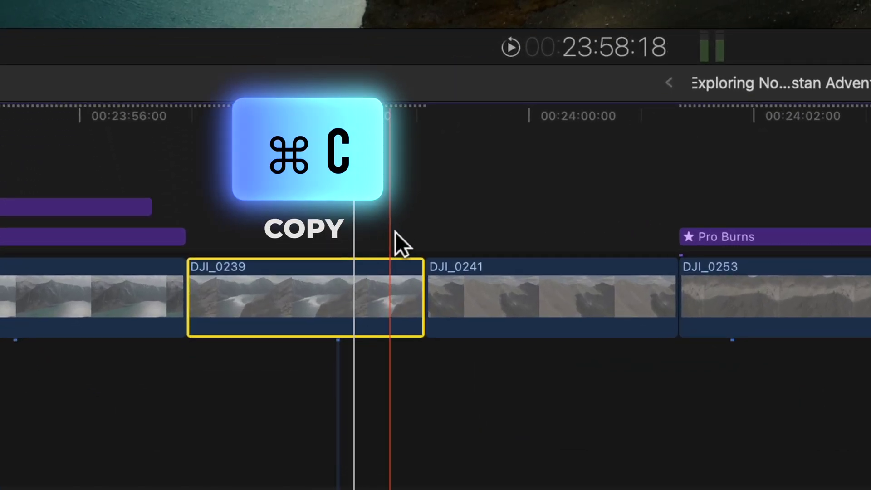
key("alt+super+v")
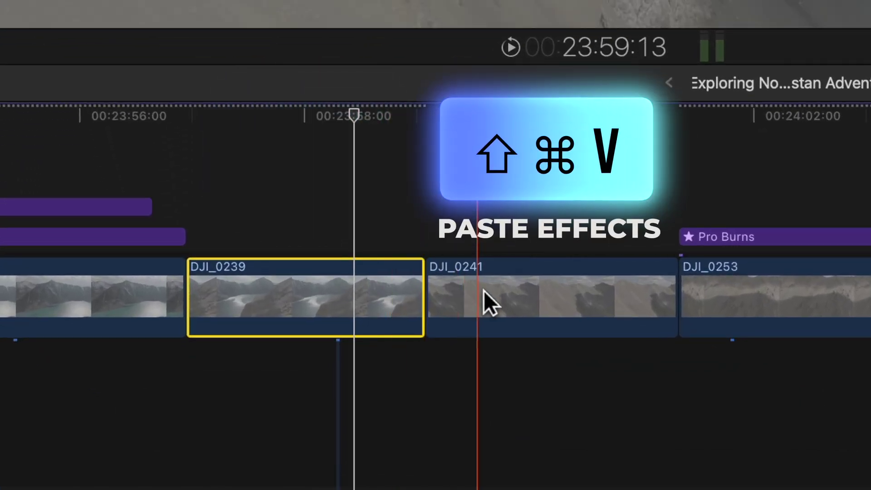
left_click(484, 290)
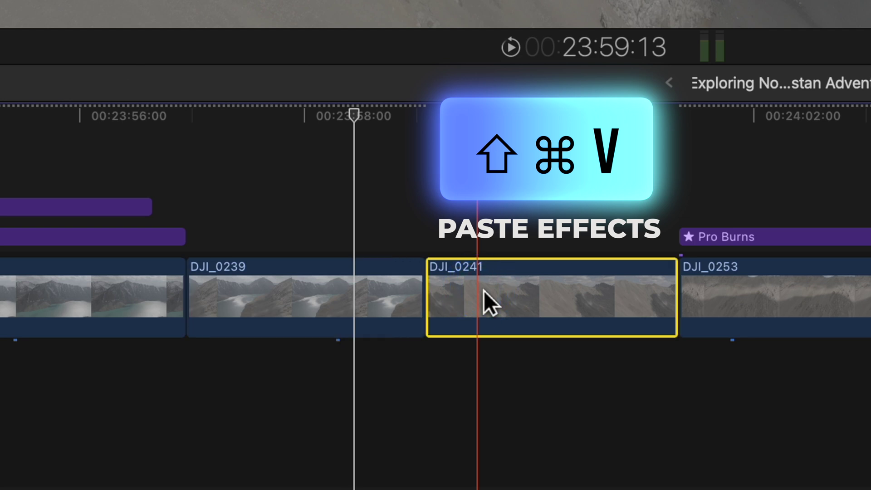
key("shift+super+v")
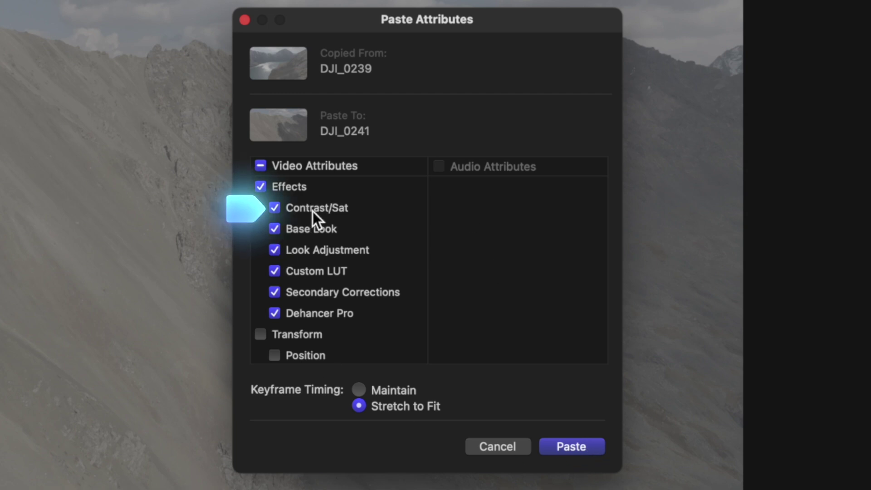
Leave only Contrast/Sat checked among the effects in Paste Attributes.
left_click(278, 210, "alt")
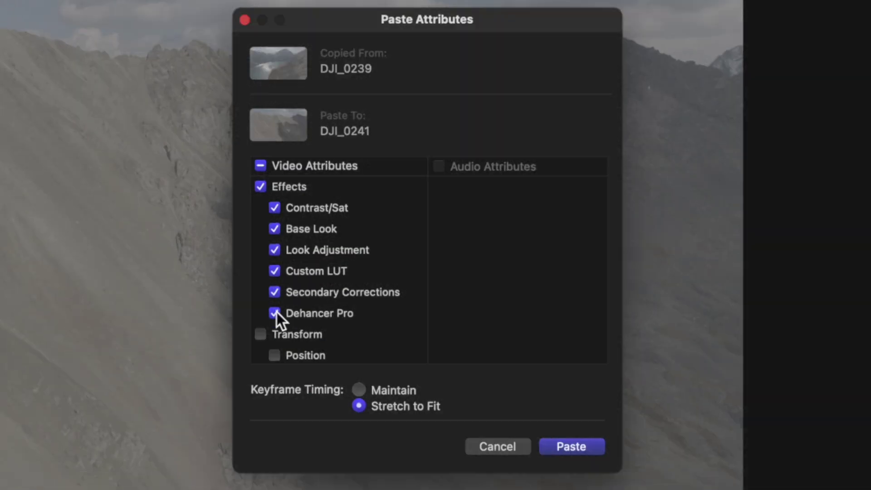
left_click(275, 313)
left_click(275, 292)
left_click(275, 271)
left_click(275, 250)
left_click(275, 229)
left_click(275, 228, "alt")
left_click(275, 208, "alt")
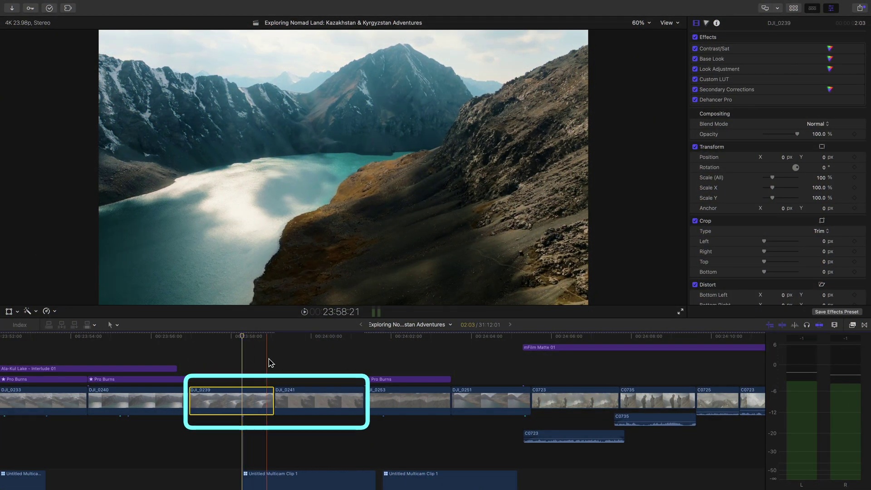
Drag DJI_0239's six effects, Dehancer Pro through Contrast/Sat, from the Inspector onto clip DJI_0241.
left_click(298, 399)
key("super+shift+v")
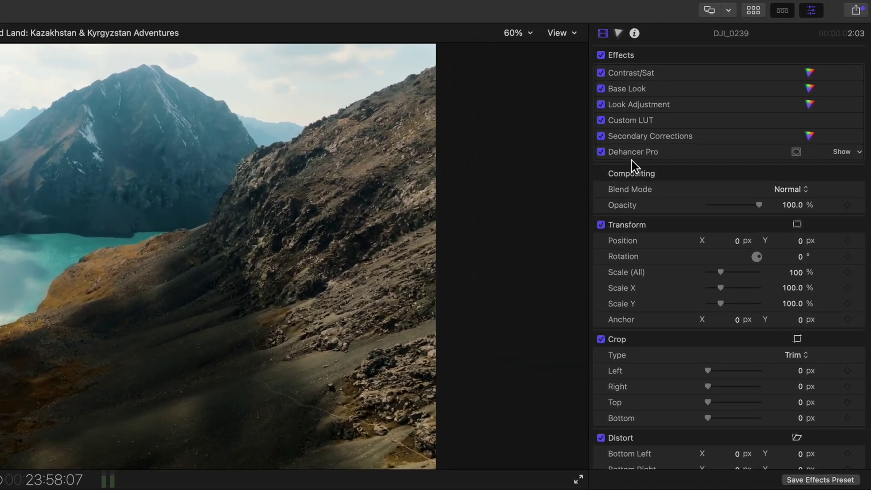
left_click(716, 105)
left_click(570, 92, "shift")
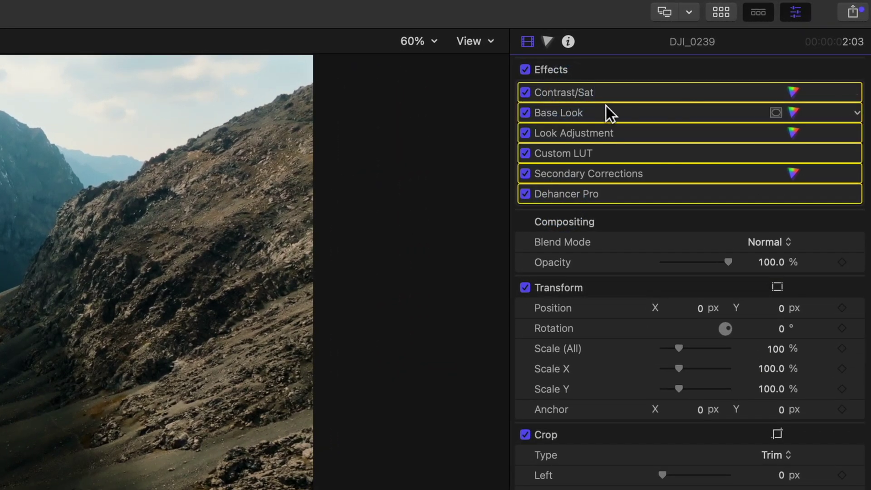
left_click_drag(612, 99, 0, 489)
left_click_drag(174, 424, 0, 489)
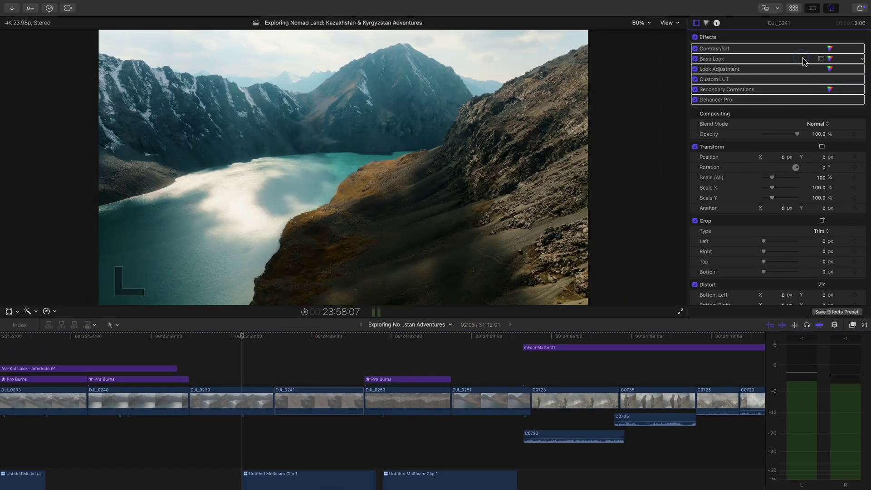
left_click_drag(803, 58, 406, 413)
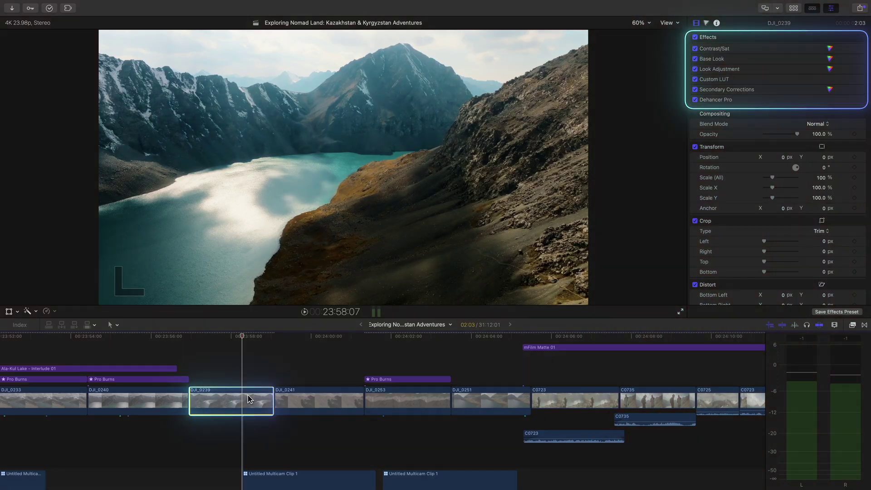
Select all six effects in the Video Inspector and drop them onto clip DJI_0241.
left_click(306, 336)
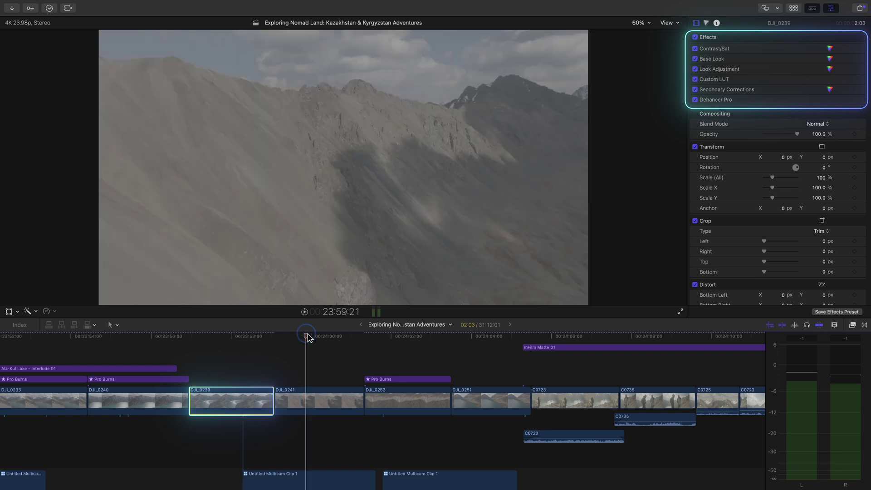
left_click(727, 101)
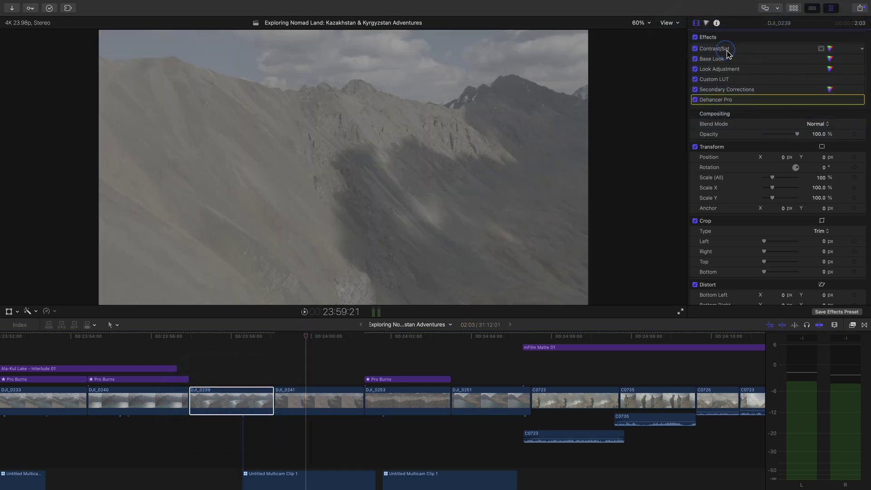
left_click(728, 50, "shift")
left_click_drag(727, 50, 450, 126)
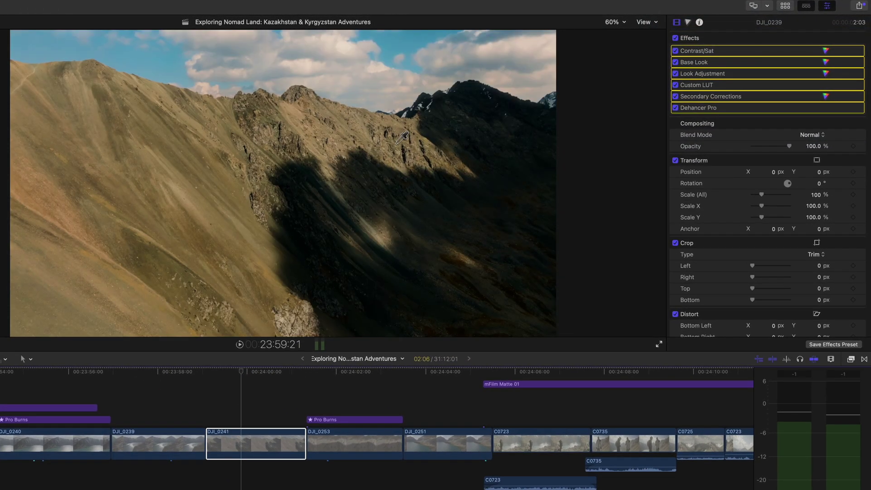
left_click_drag(402, 137, 401, 137)
Zoom into the 20–26 s stretch and drag the six effects onto DJI_0245.
key("shift+z")
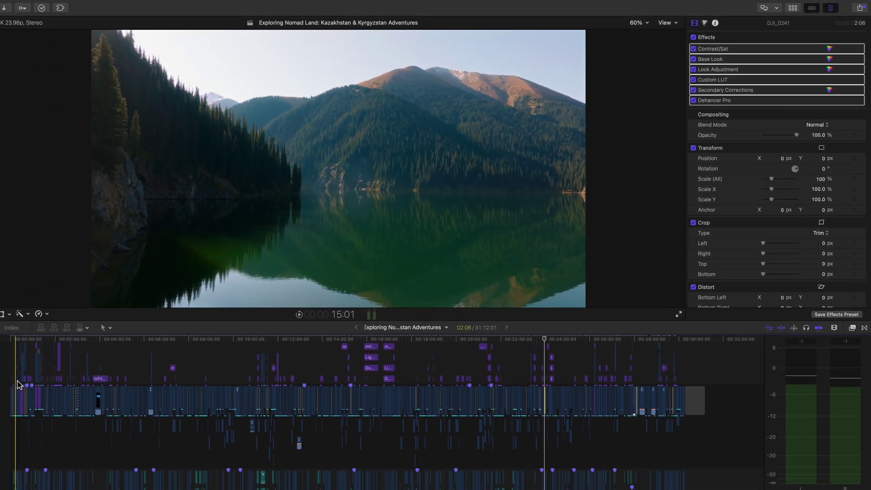
key("super+equal")
key("super+equal")
key("super+equal")
key("super+equal")
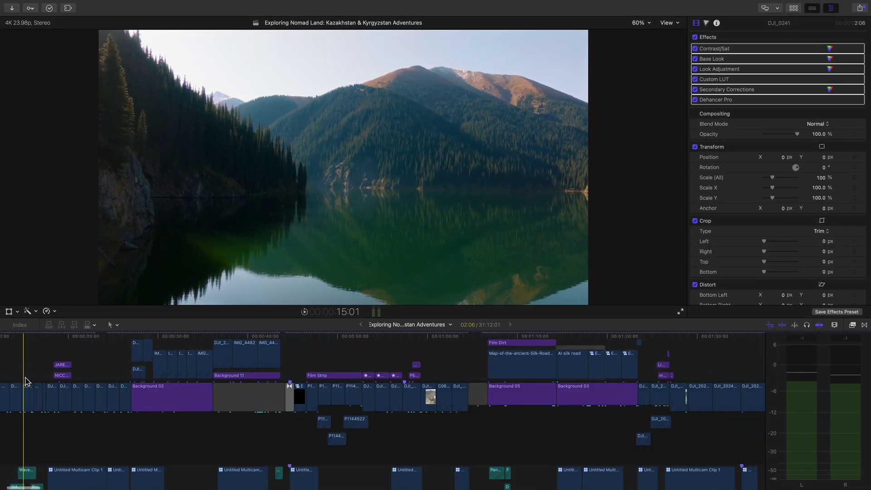
key("super+equal")
key("super+equal")
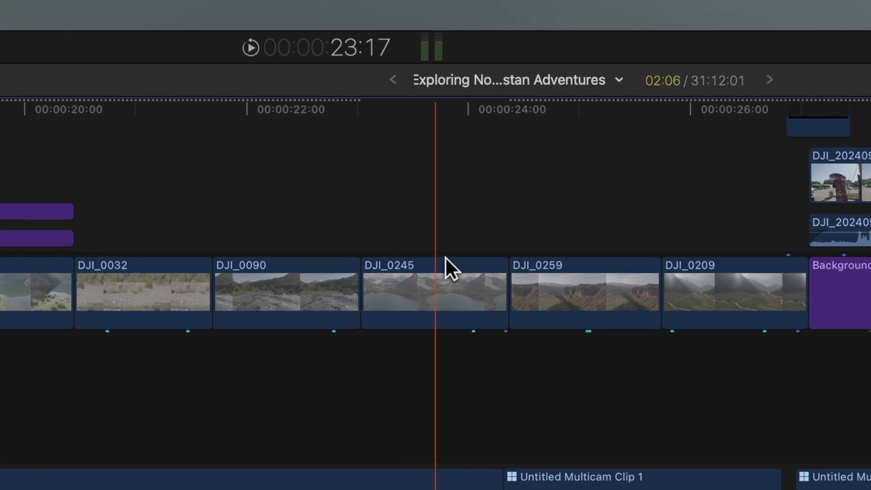
left_click(435, 113)
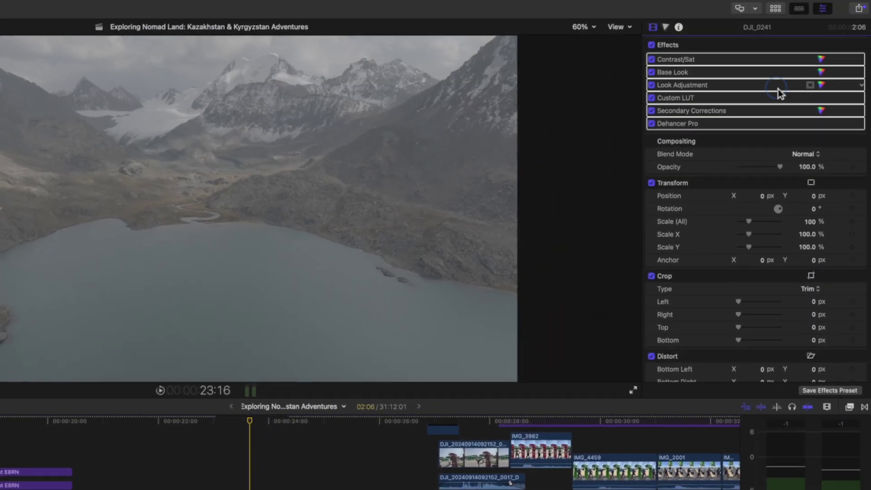
left_click_drag(781, 91, 357, 178)
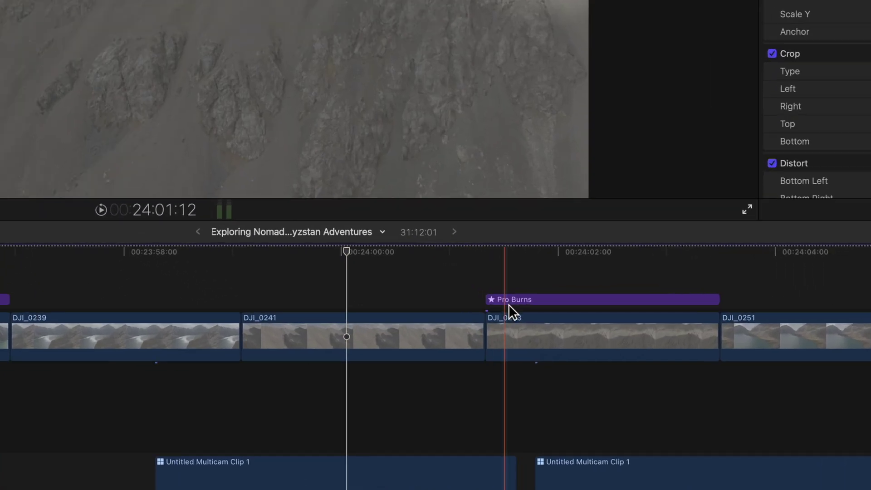
Paste a copy of the Pro Burns clip from above DJI_0253 above DJI_0241.
left_click(545, 365)
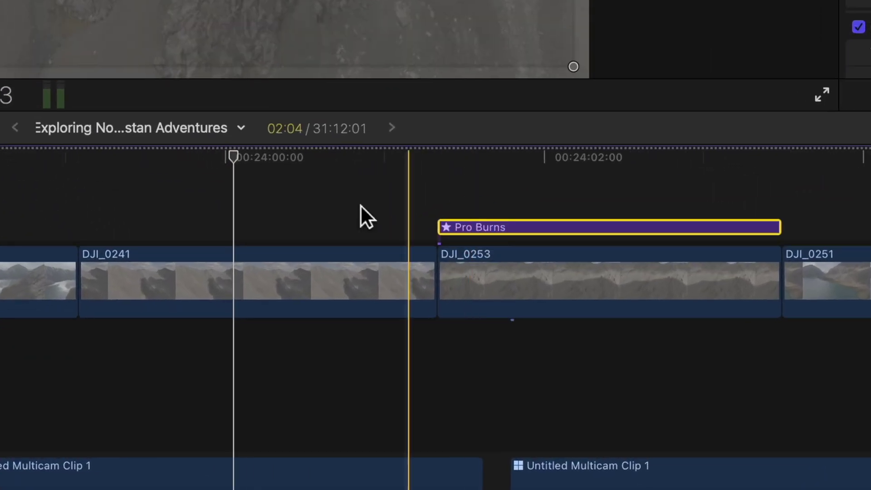
key("super+v")
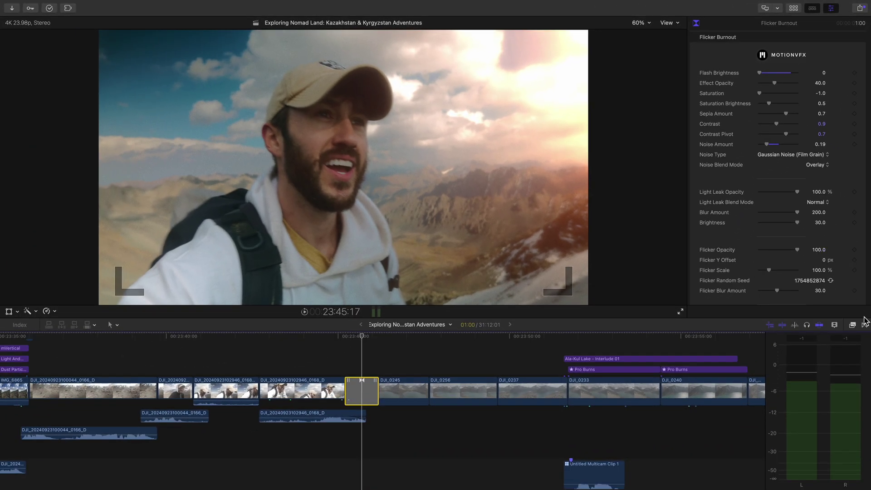
Duplicate the selected transition onto the cut between DJI_0256 and DJI_0237.
left_click(865, 325)
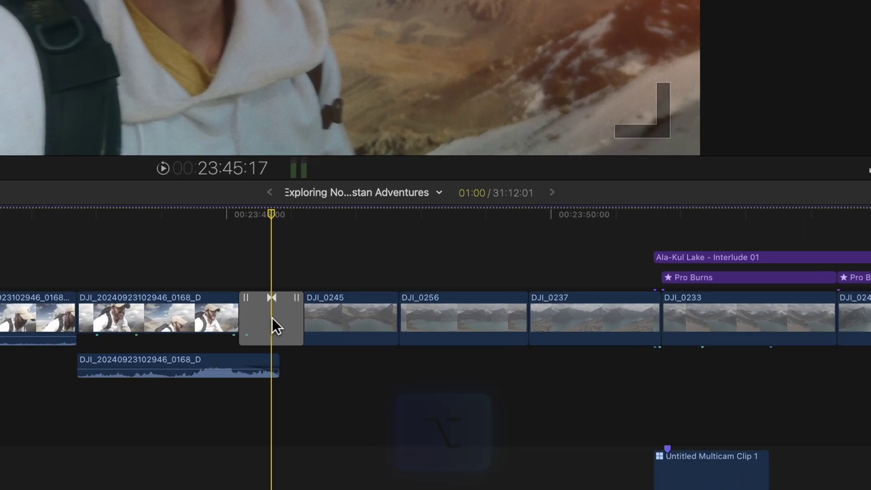
left_click_drag(365, 390, 364, 389)
left_click_drag(214, 264, 496, 272)
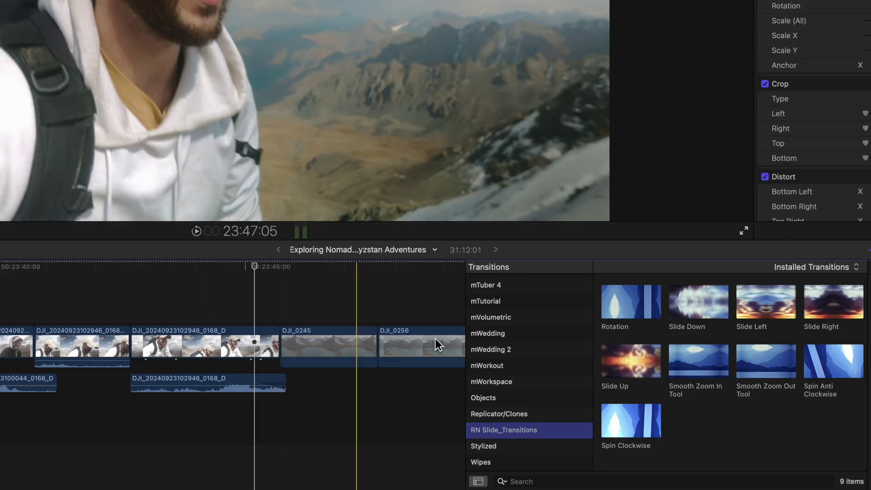
Place a transition at the cut before DJI_0245 and preview Slide Right on it.
left_click_drag(281, 343, 266, 351)
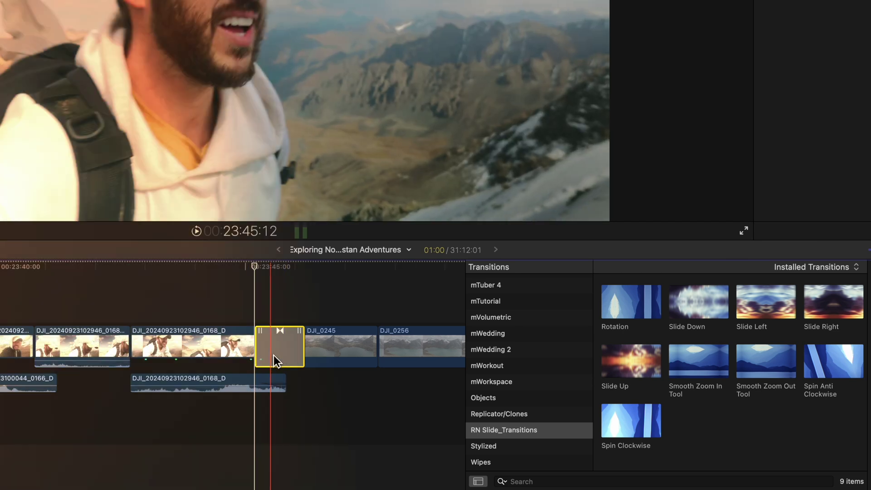
left_click(281, 347)
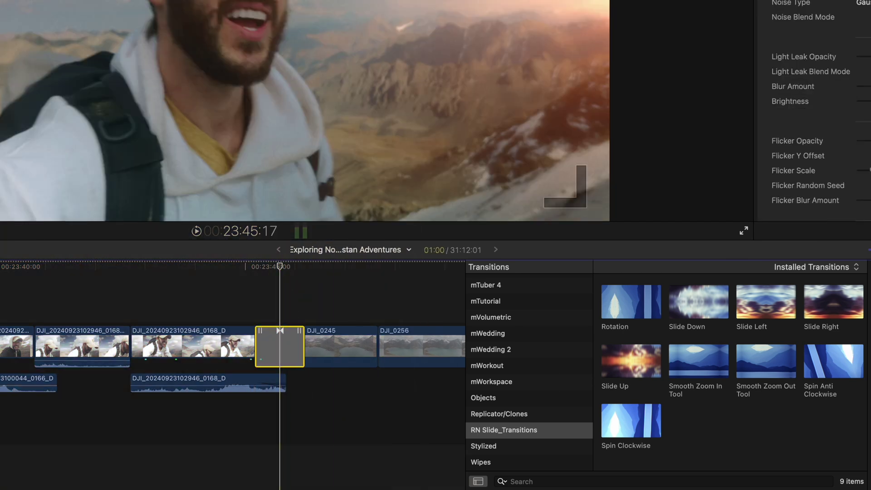
left_click(837, 311)
left_click(279, 347)
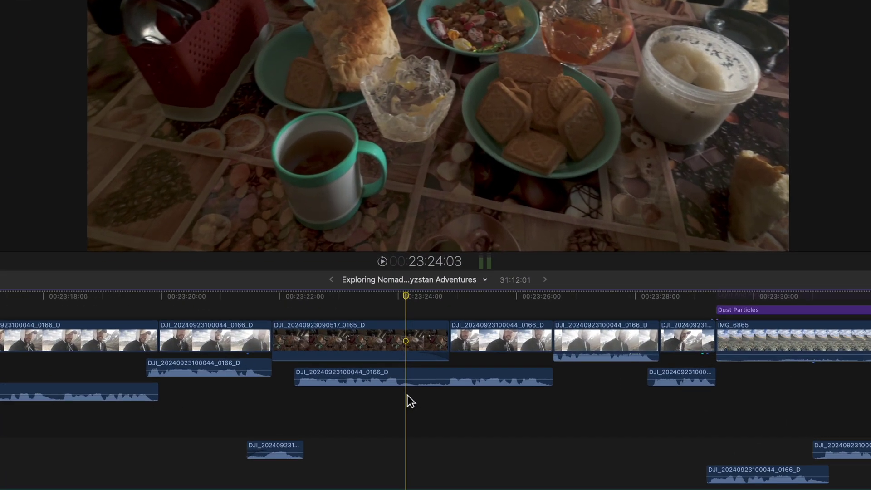
key("r")
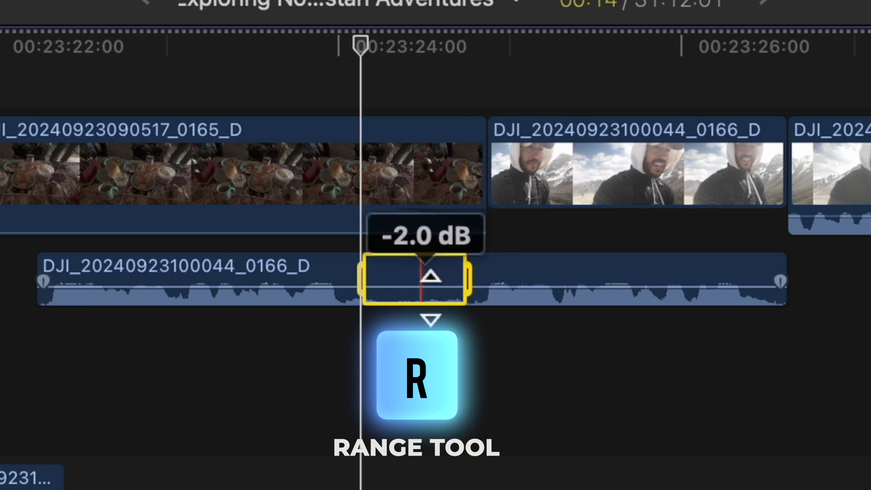
left_click_drag(418, 300, 414, 338)
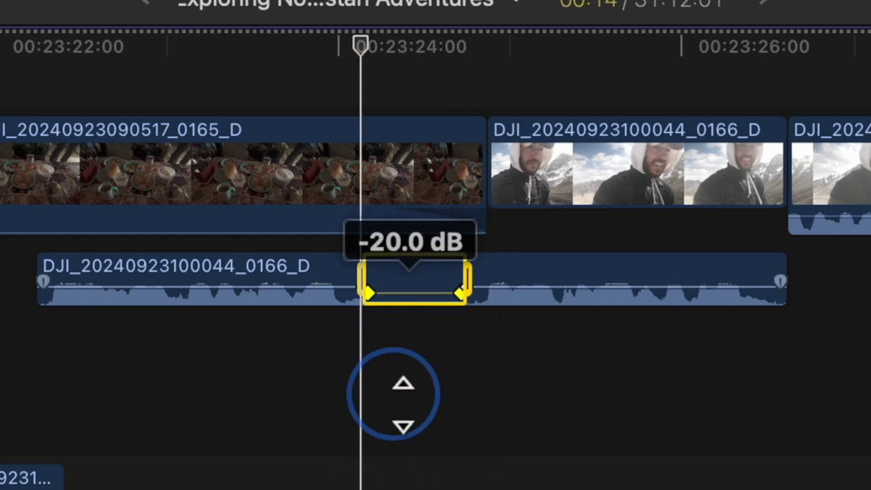
left_click_drag(404, 405, 403, 405)
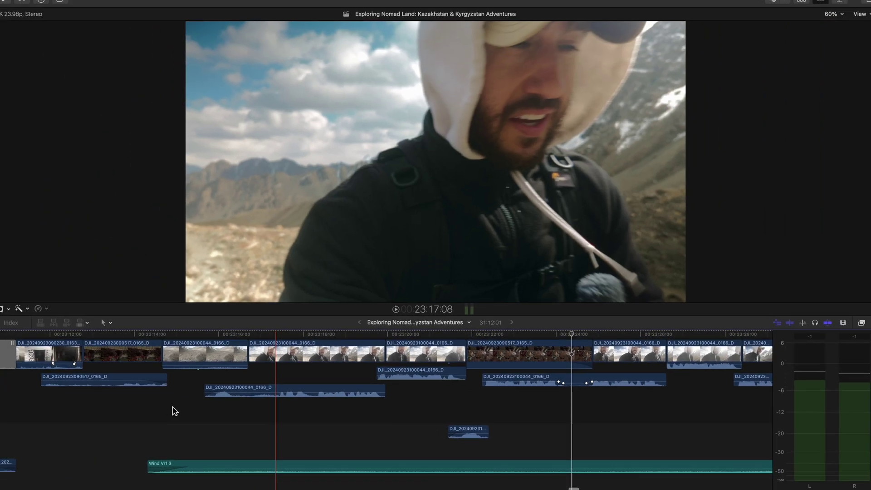
key("l")
mouse_move(204, 384)
left_mouse_down()
mouse_move(195, 395)
mouse_move(331, 395)
left_mouse_up()
left_click_drag(257, 406, 263, 462)
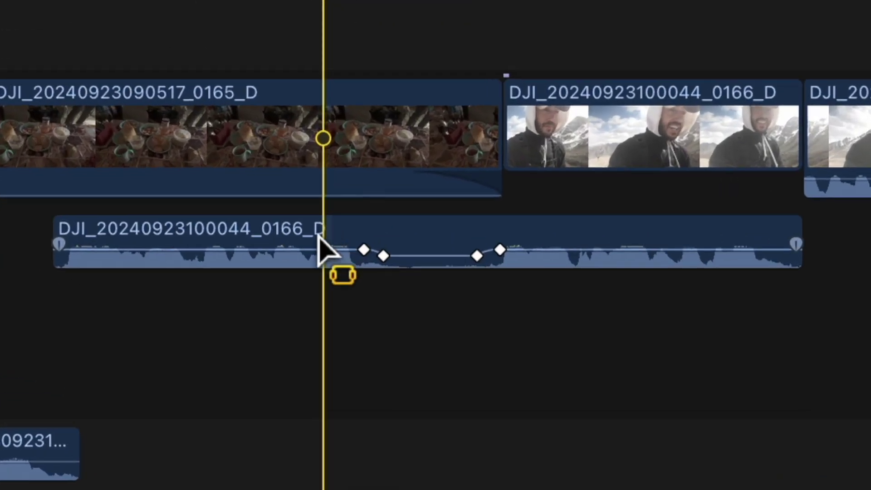
left_click_drag(319, 240, 548, 245)
key("alt+shift+c")
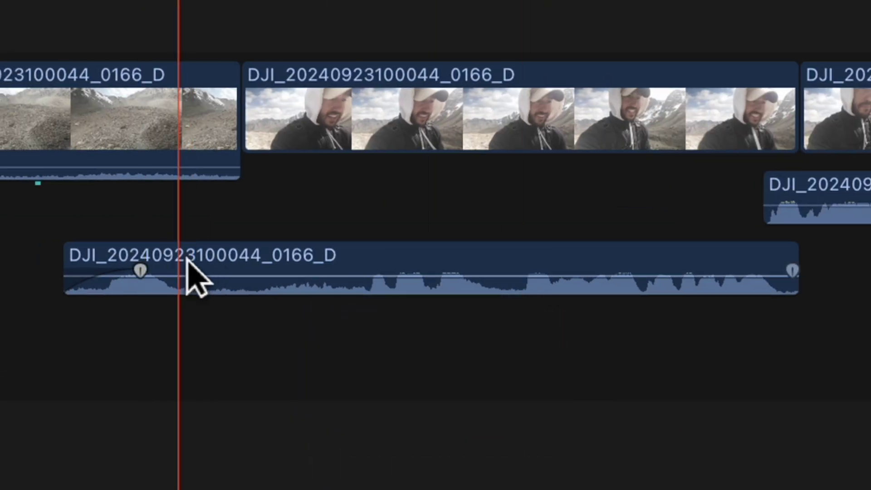
left_click(196, 258)
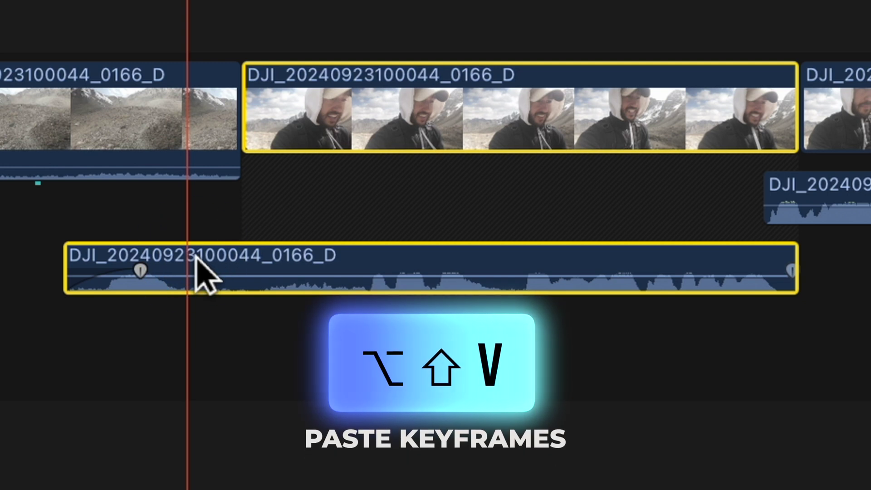